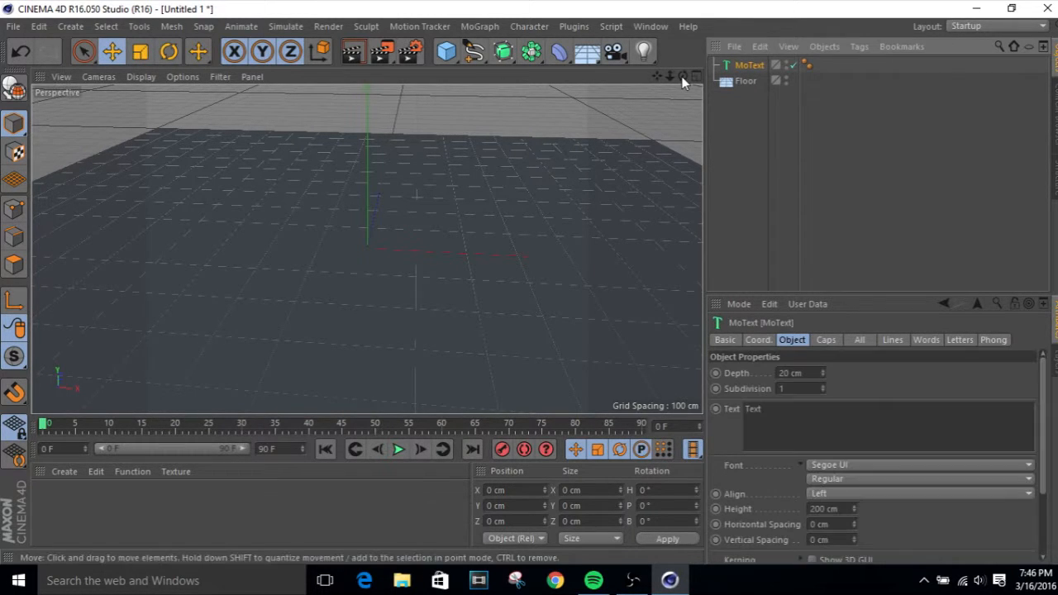
Set the MoText object's alignment to Middle
click(823, 493)
click(830, 524)
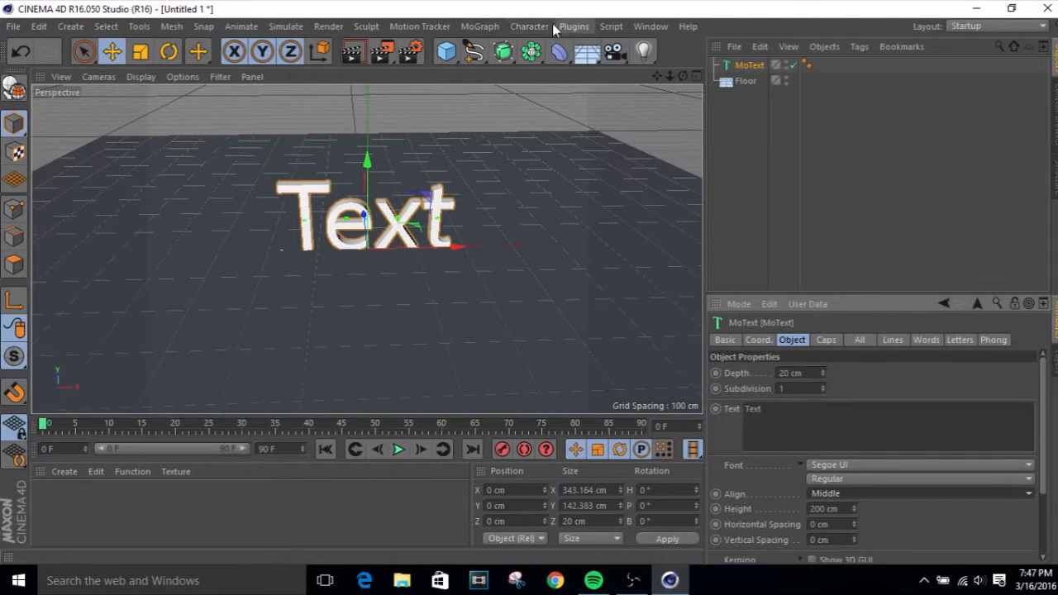
Add a plane facing +Z and move it in front of the text, to about Y 256 cm and Z -120 cm
drag(447, 51, 562, 100)
drag(367, 219, 368, 244)
drag(378, 206, 378, 66)
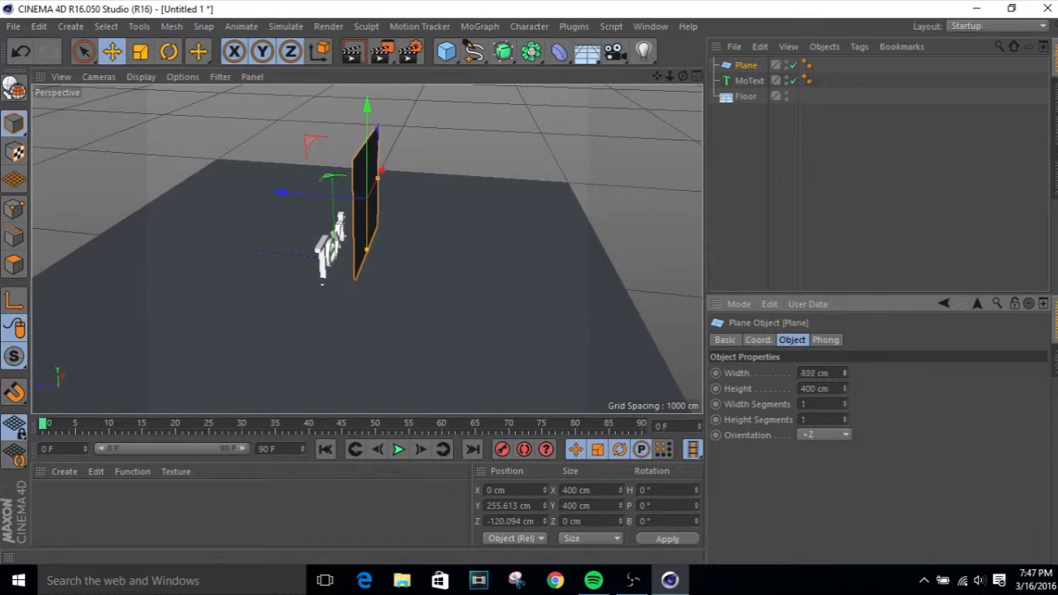
Enlarge the plane to 600 cm wide and 440 cm high
mouse_move(844, 373)
mouse_down()
mouse_move(844, 356)
mouse_move(847, 381)
mouse_up()
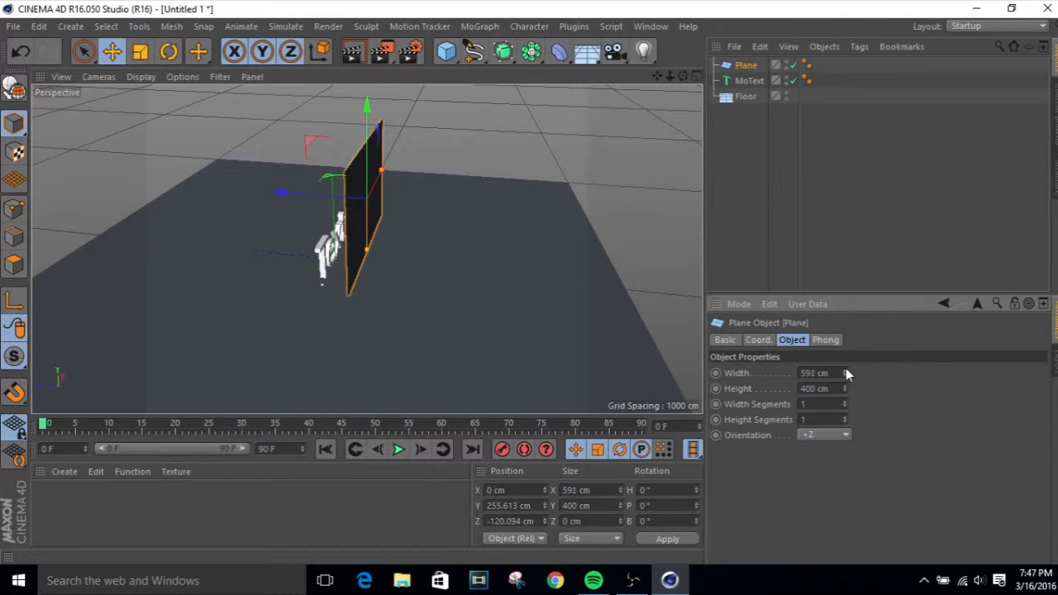
mouse_move(846, 373)
mouse_down()
mouse_move(845, 405)
mouse_move(844, 371)
mouse_move(845, 386)
mouse_up()
Replace the MoText wording with "MinxGFX's Tutorial" on the first line and "On Dyanmics" on the second
mouse_move(684, 76)
mouse_down()
mouse_move(629, 83)
mouse_move(677, 80)
mouse_up()
click(749, 81)
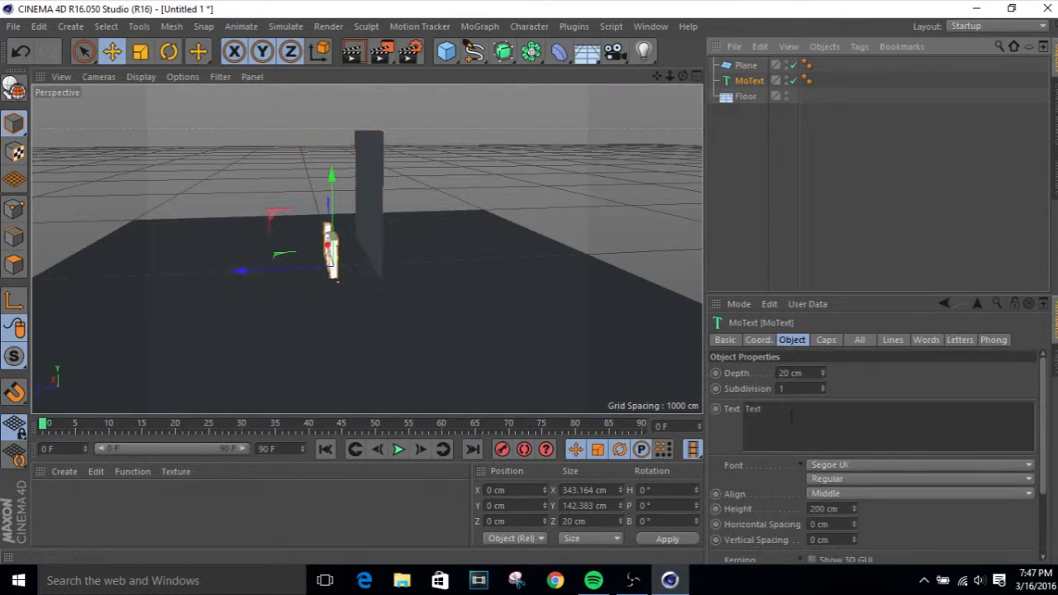
text(MinxGFX's)
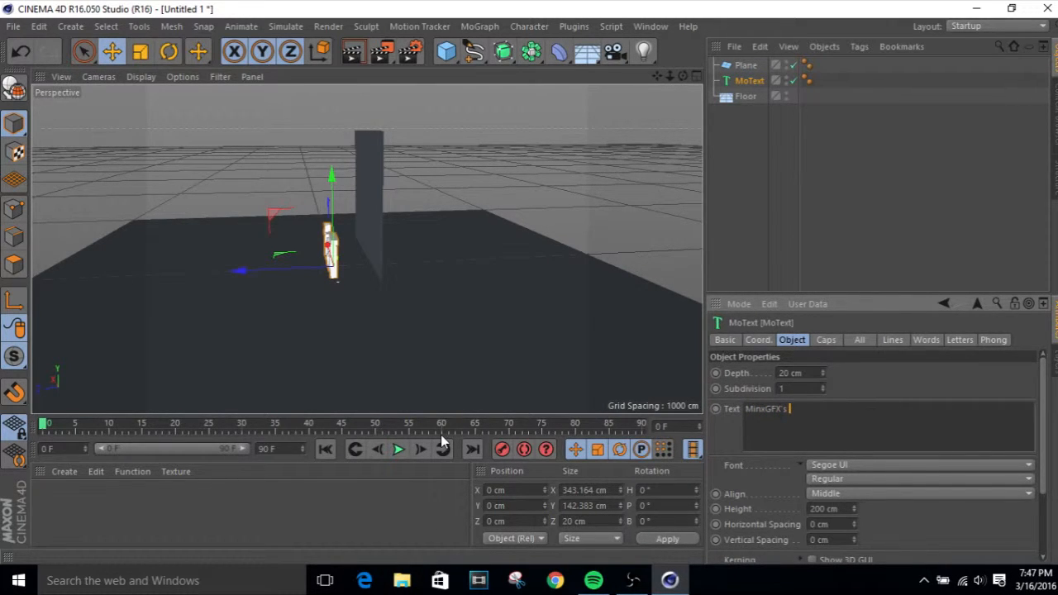
text( Tutorial )
text(On)
text( Dyanmics)
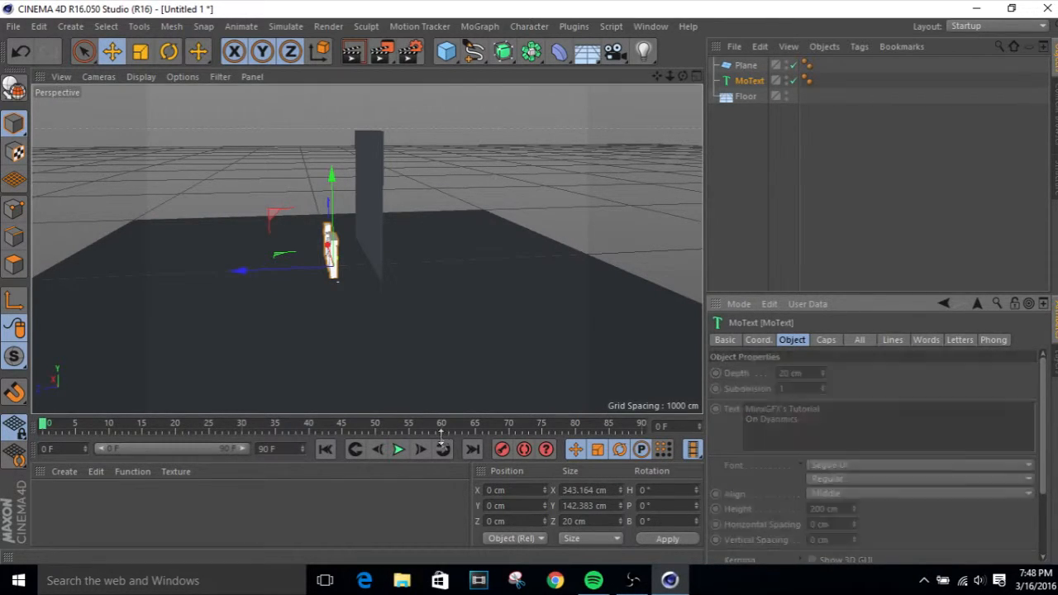
Raise the text to about Y 217 cm and reduce its height to 112 cm
drag(331, 211, 331, 159)
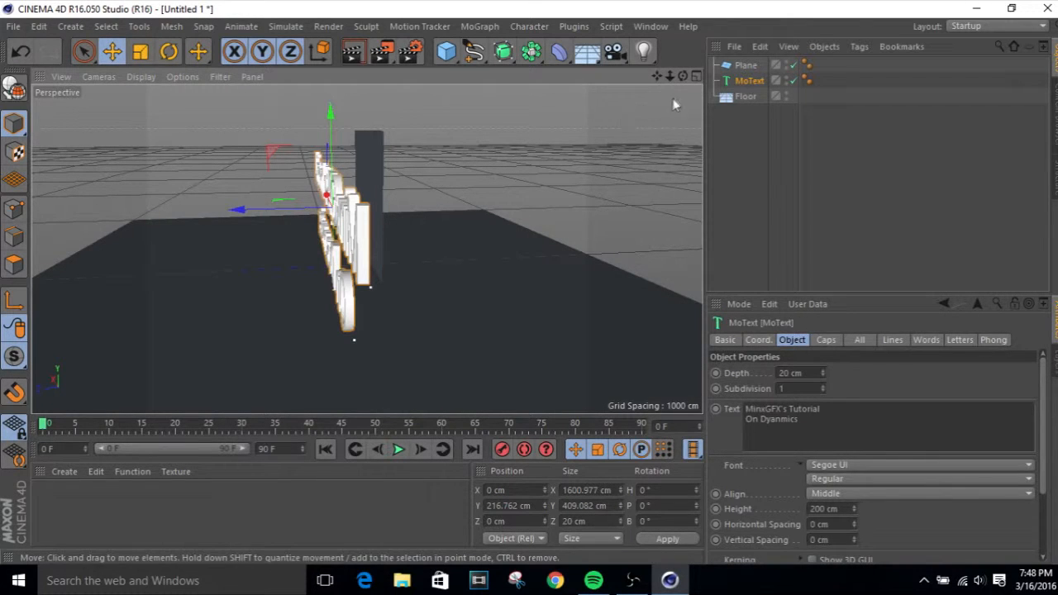
drag(683, 76, 505, 116)
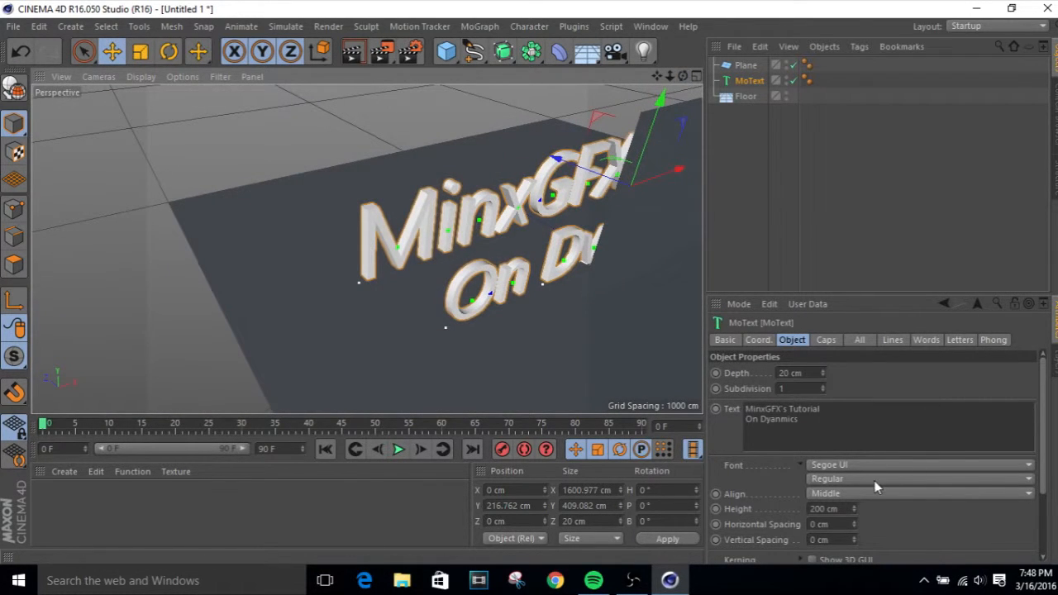
drag(855, 509, 855, 562)
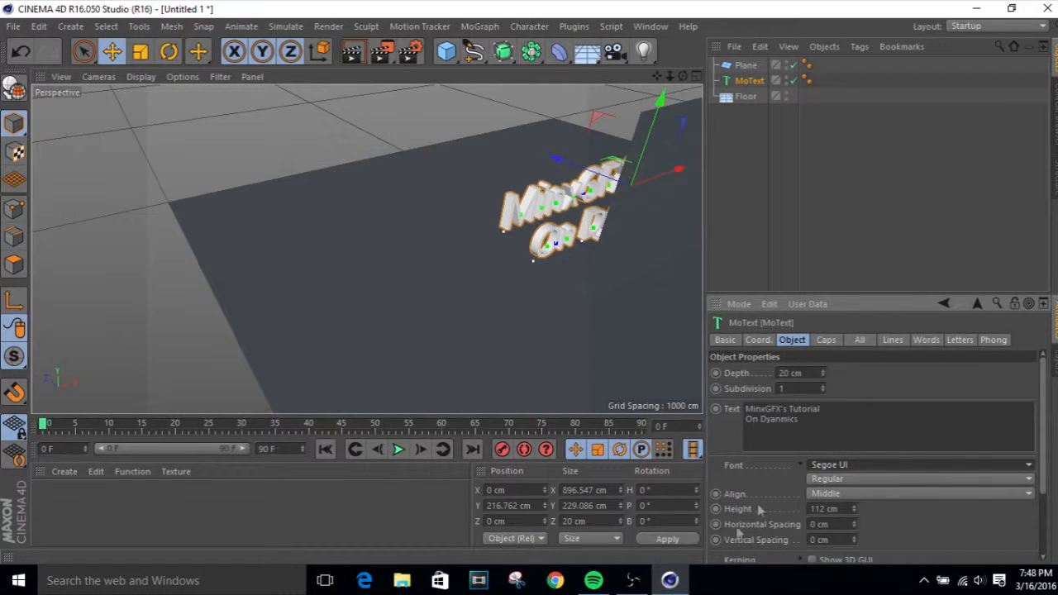
Change the MoText font to TYPOGRAPH PRO ExtraBold
click(844, 471)
scroll(852, 469, down, 15)
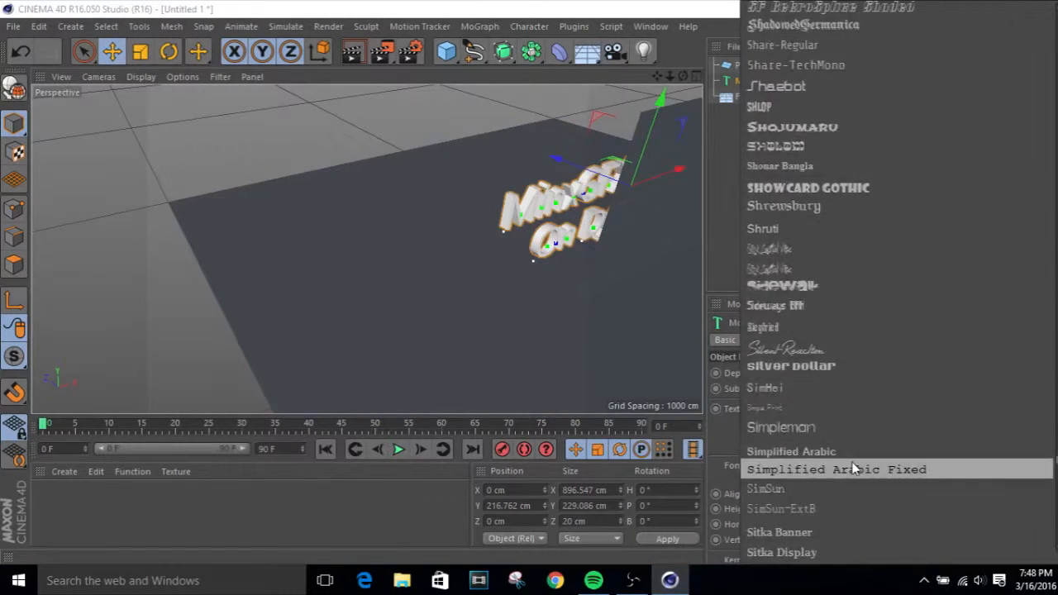
scroll(851, 438, down, 15)
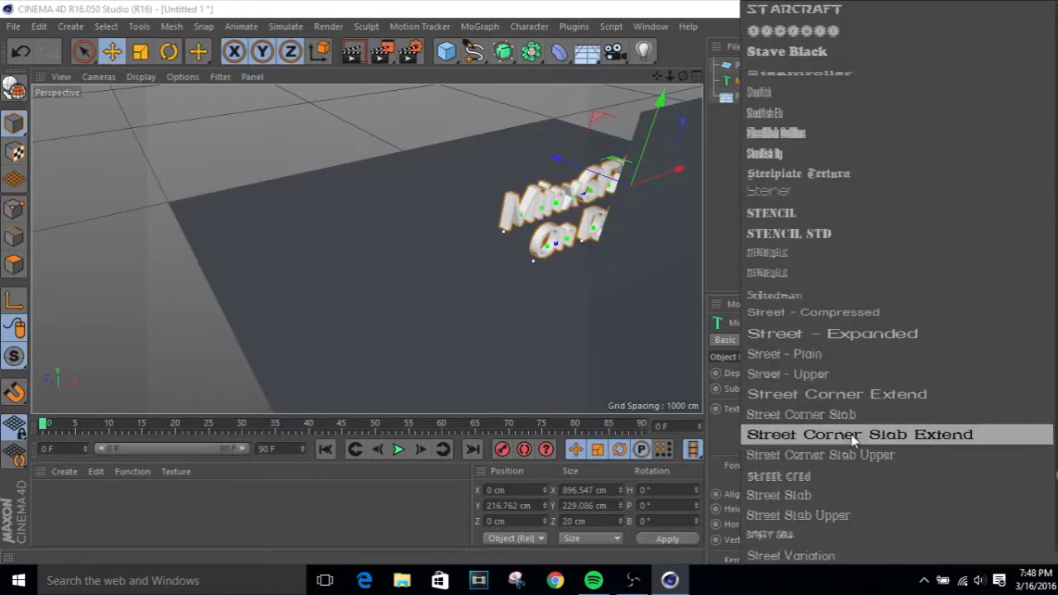
scroll(855, 441, down, 15)
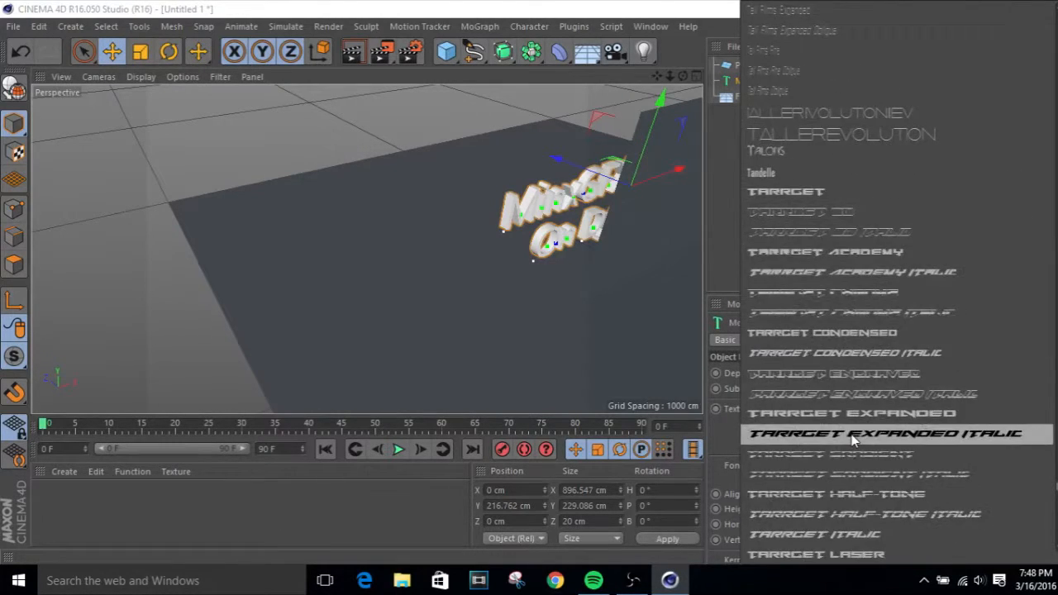
scroll(854, 441, down, 15)
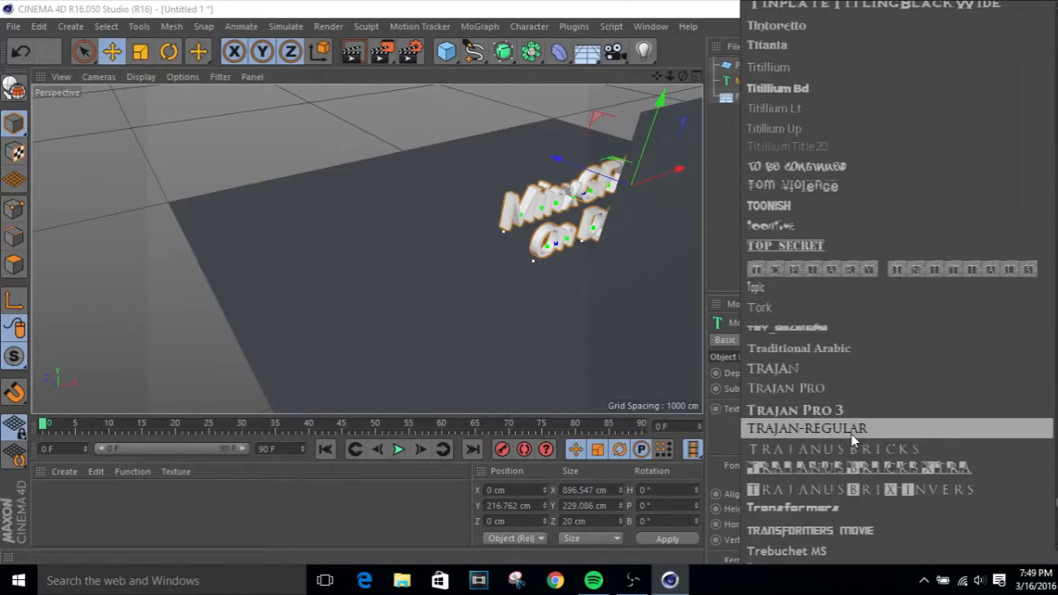
scroll(855, 441, down, 5)
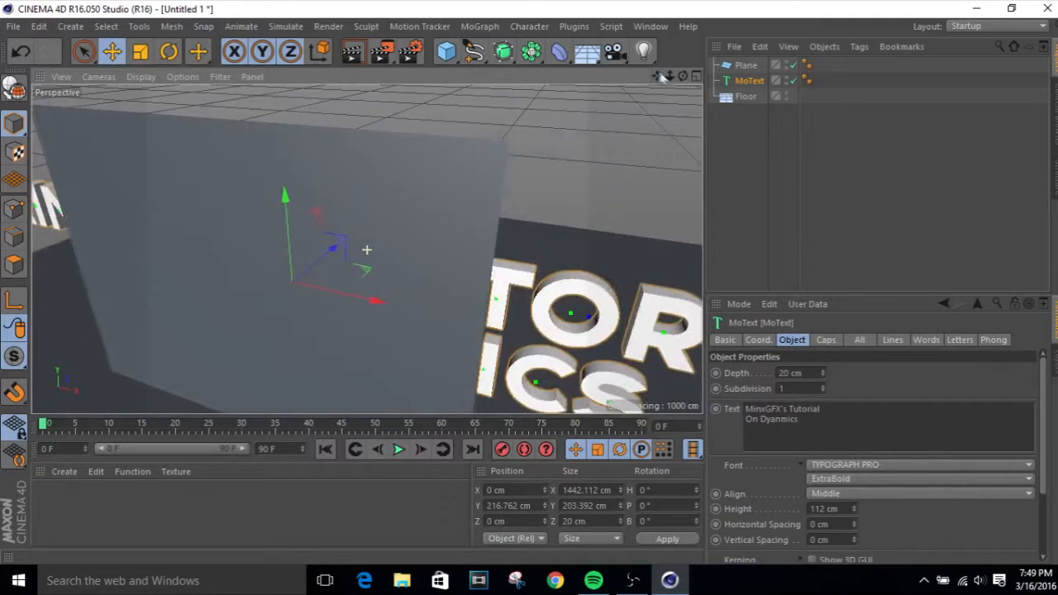
Set the plane's width to 2000 cm so that it spans the whole text
drag(684, 76, 685, 77)
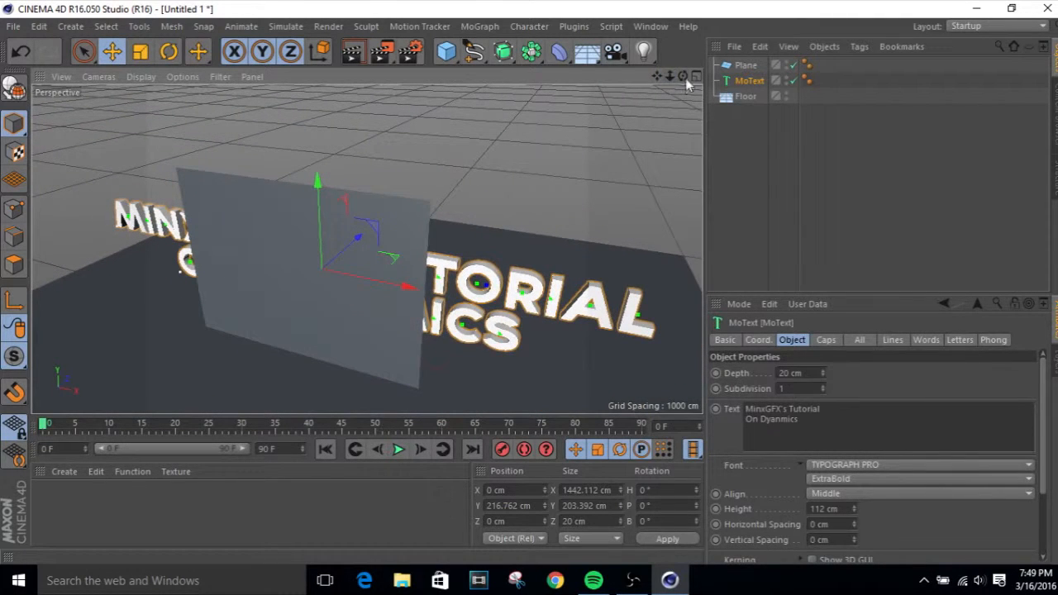
click(243, 311)
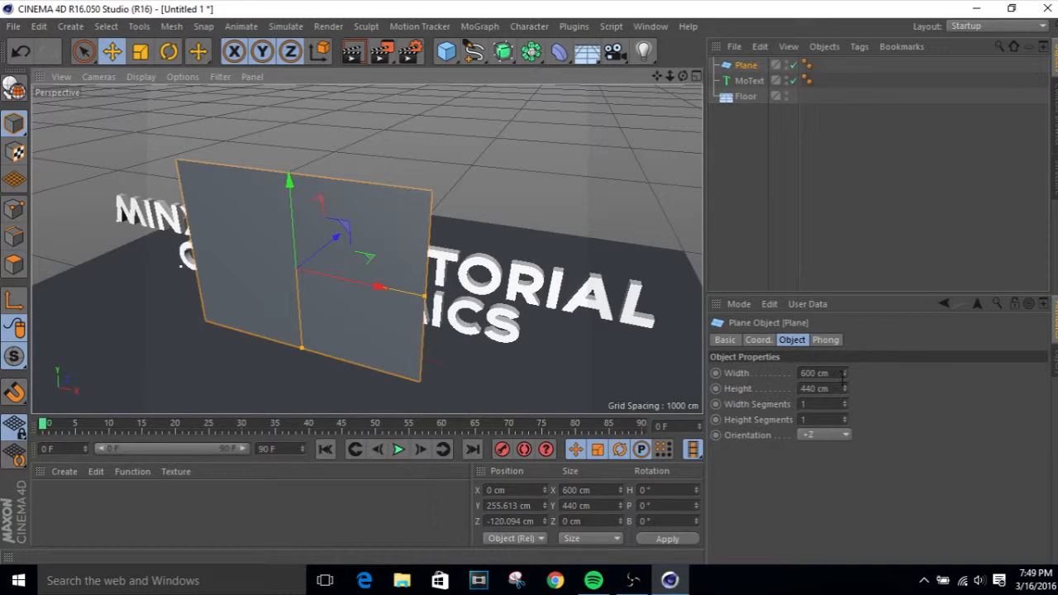
drag(843, 374, 799, 374)
click(845, 371)
click(844, 371)
click(845, 370)
text(2000)
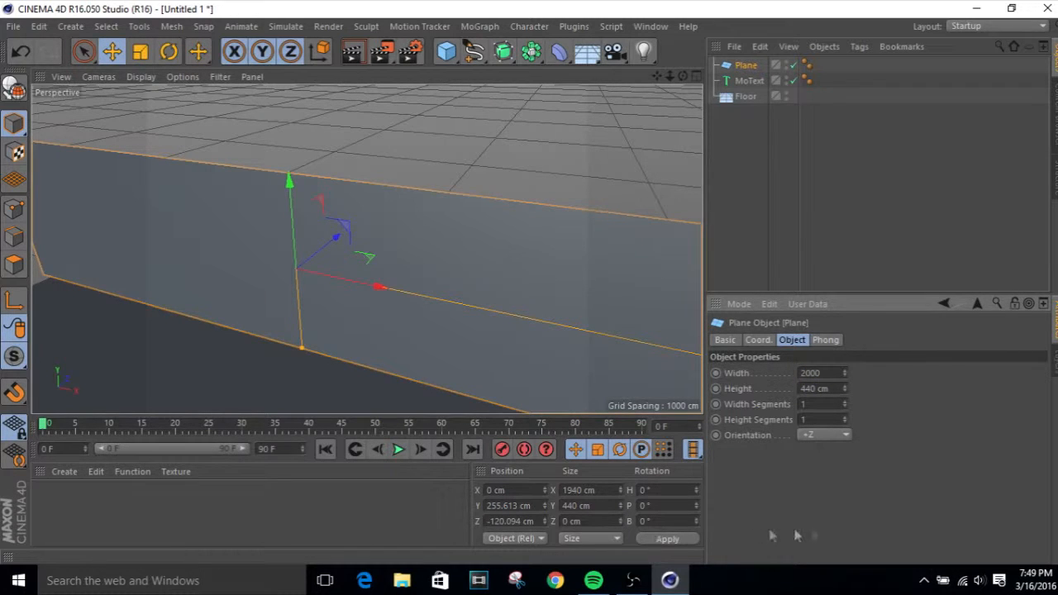
key(Return)
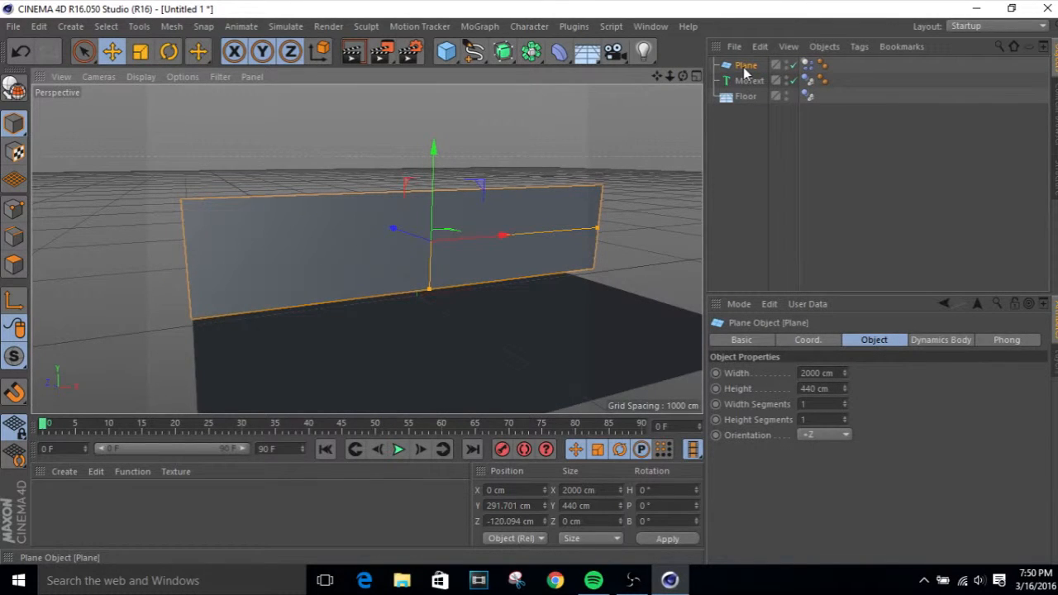
Convert the plane into an editable polygon object
click(745, 69)
key(c)
right_click(746, 71)
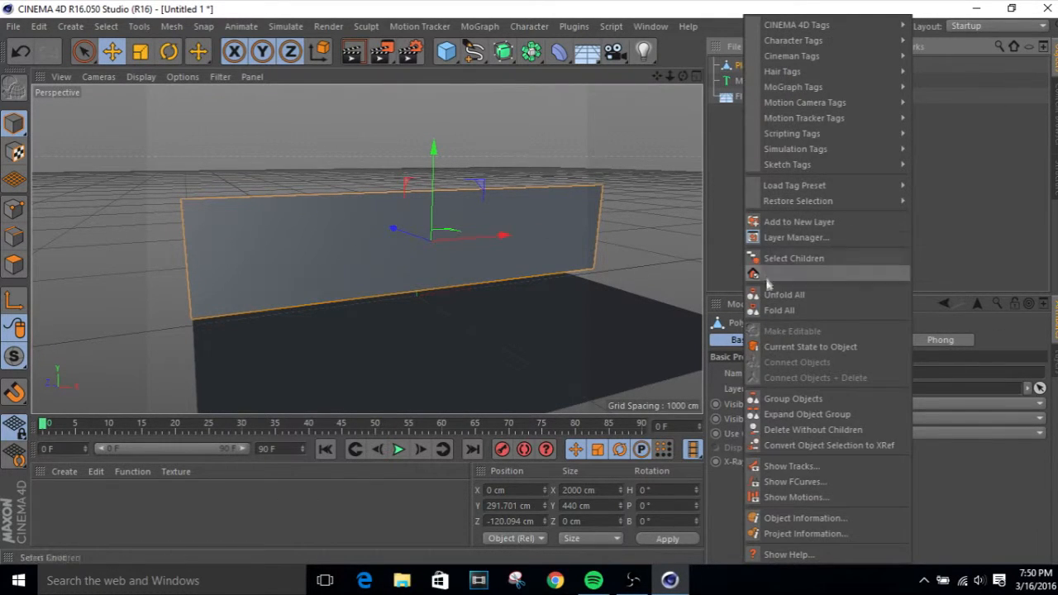
click(792, 331)
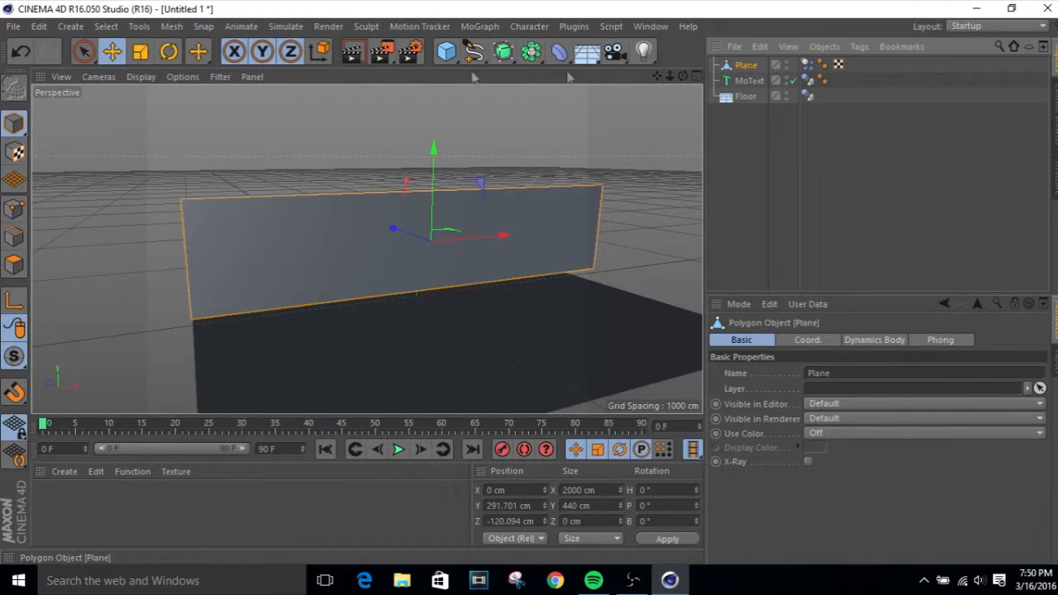
Slice the plane's polygons into irregular shards with many crossing Knife lines at varied angles across the whole surface
click(26, 264)
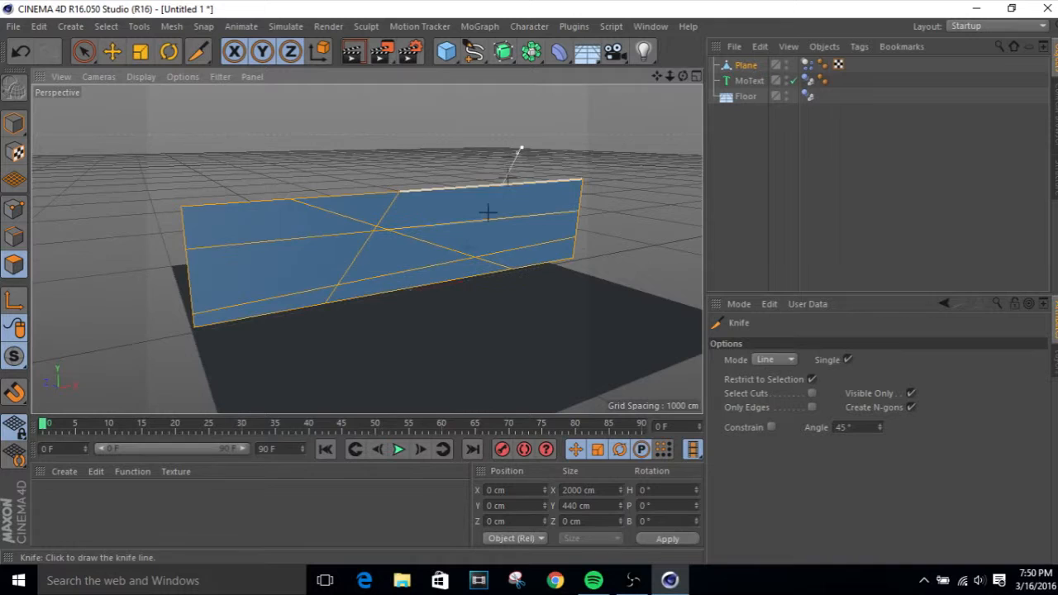
click(415, 298)
click(245, 144)
click(305, 363)
click(369, 340)
click(582, 145)
click(593, 142)
click(491, 351)
click(655, 233)
click(71, 264)
click(232, 352)
click(227, 195)
click(252, 374)
click(238, 199)
click(316, 369)
click(286, 140)
click(124, 270)
click(625, 310)
click(612, 305)
click(135, 230)
click(333, 335)
click(438, 131)
click(393, 358)
click(435, 206)
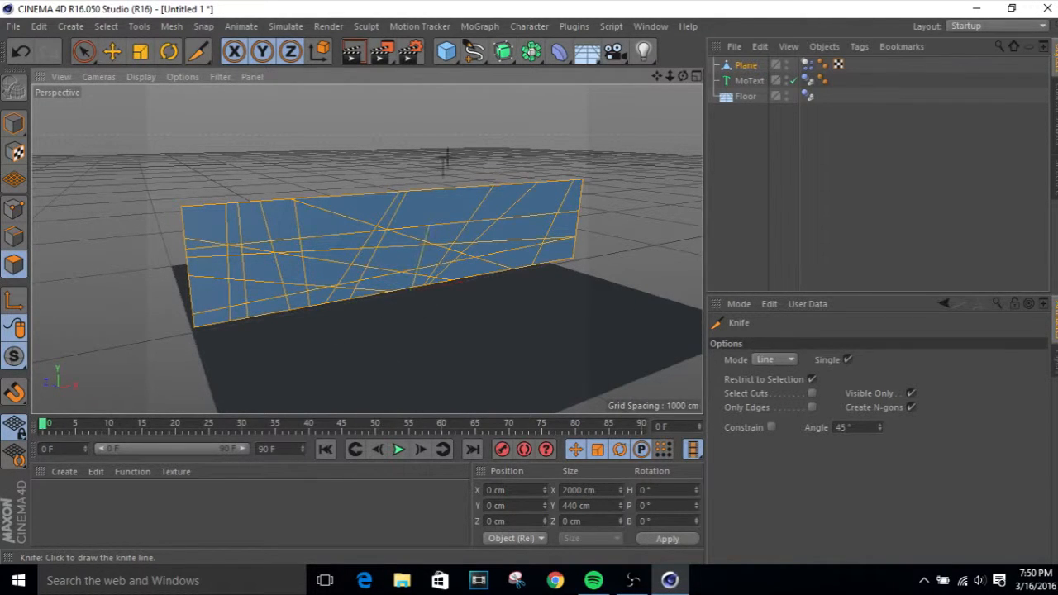
click(468, 158)
click(415, 274)
click(427, 158)
click(398, 273)
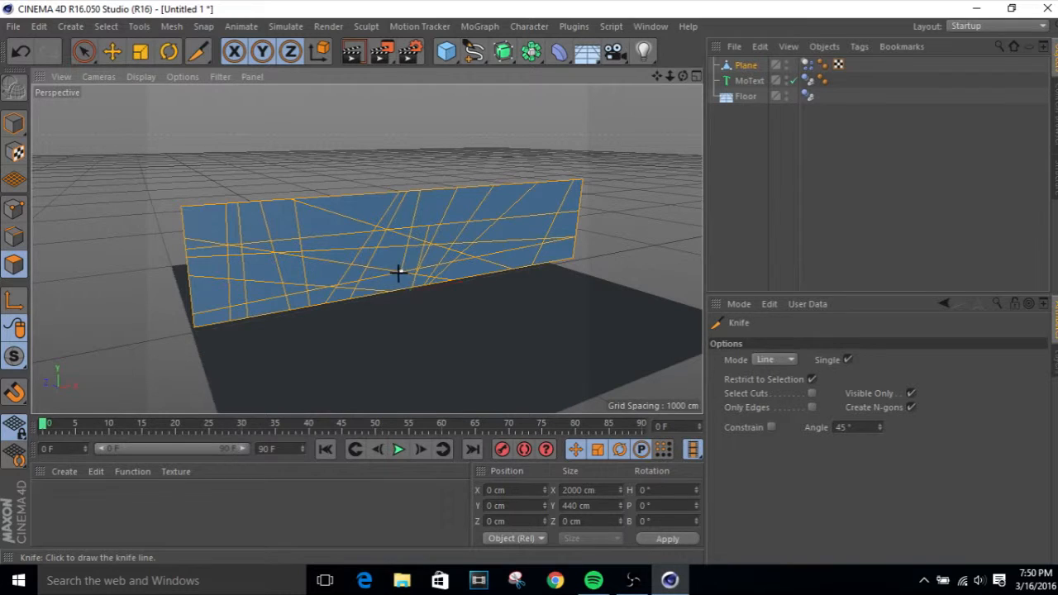
Subdivide the cut plane's polygons and disconnect them with Preserve Groups off
right_click(353, 320)
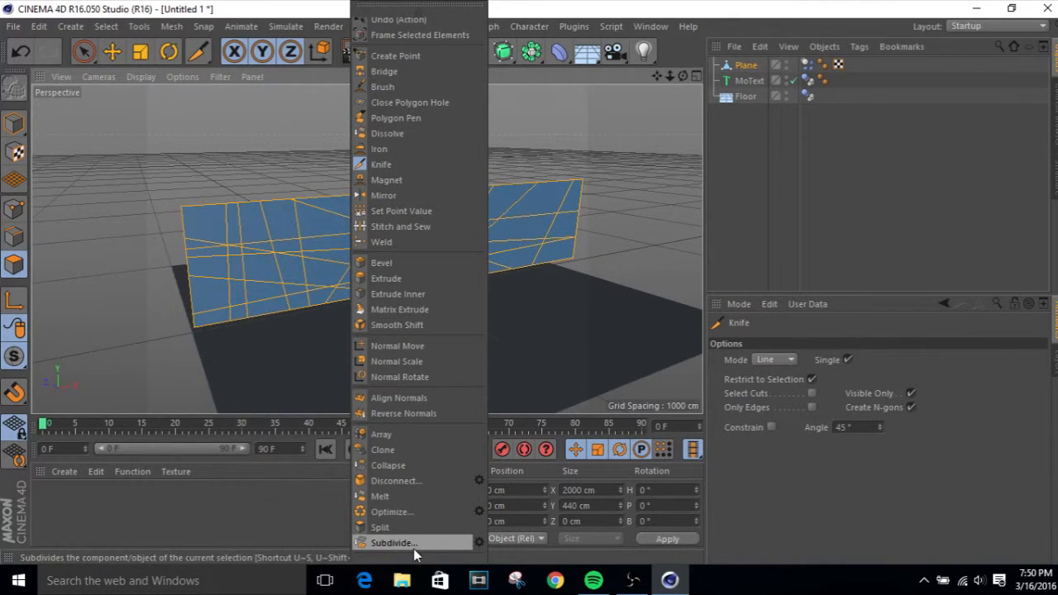
click(478, 543)
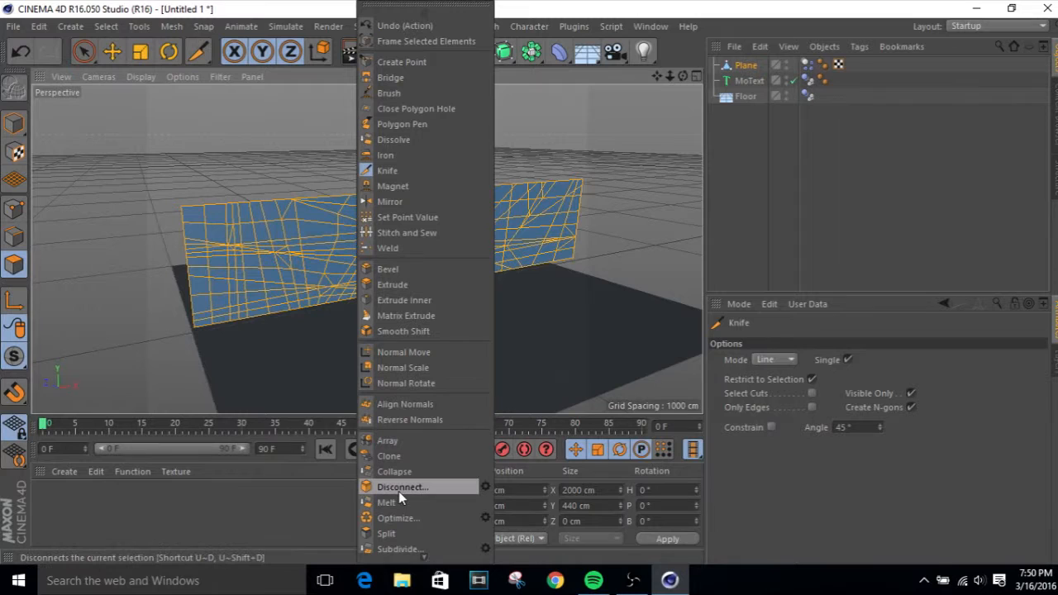
click(485, 489)
drag(463, 460, 650, 207)
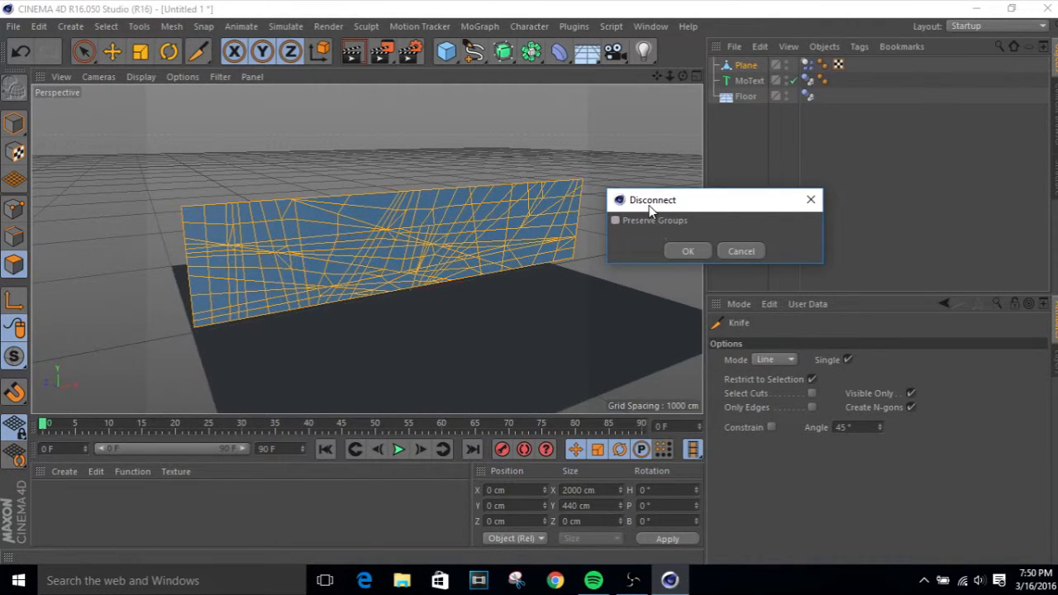
click(673, 252)
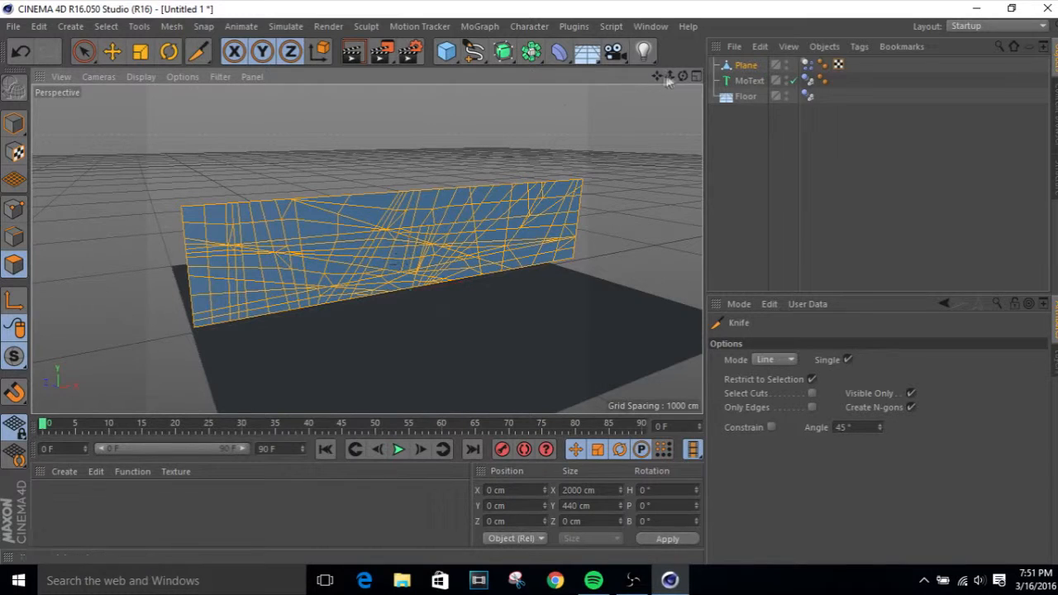
Set the plane's Dynamics Body trigger to On Collision
click(751, 67)
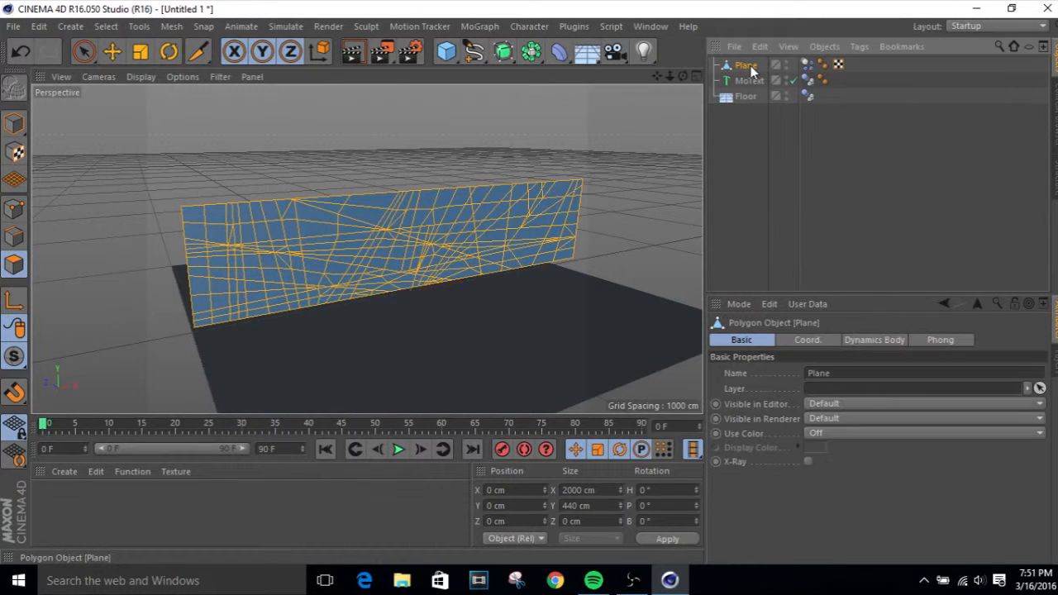
click(848, 341)
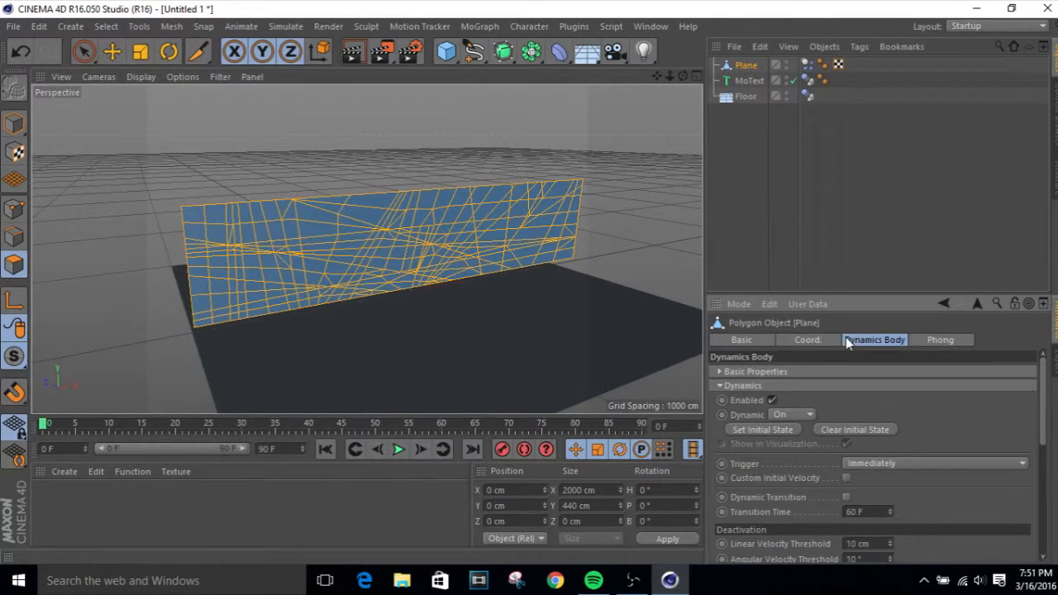
scroll(860, 386, down, 3)
scroll(852, 387, up, 3)
drag(1046, 423, 1046, 437)
click(972, 434)
click(871, 483)
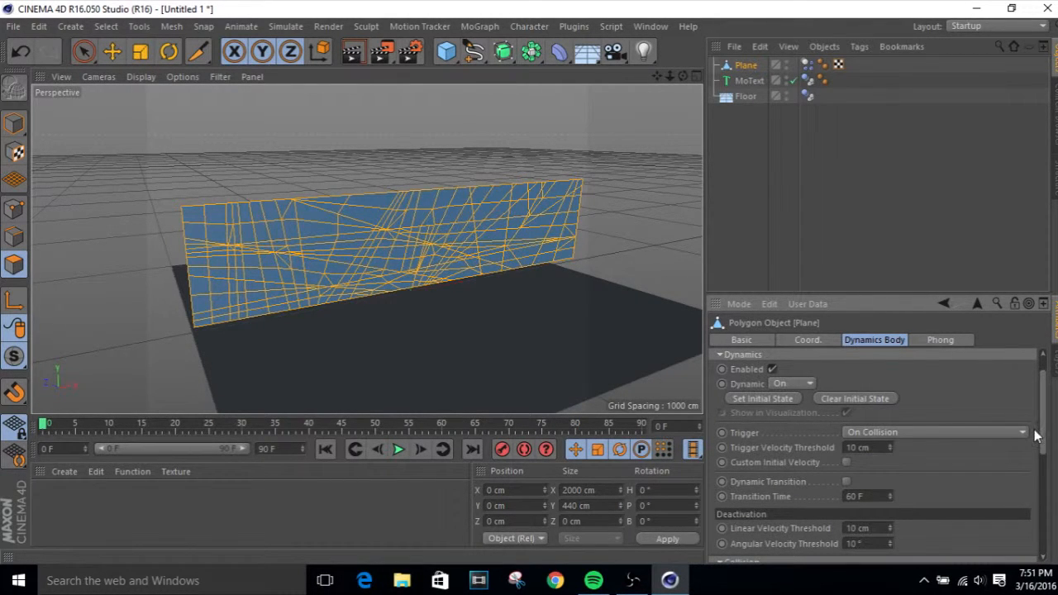
Set Individual Elements to All in the plane's collision settings
drag(1043, 431, 1040, 499)
click(852, 405)
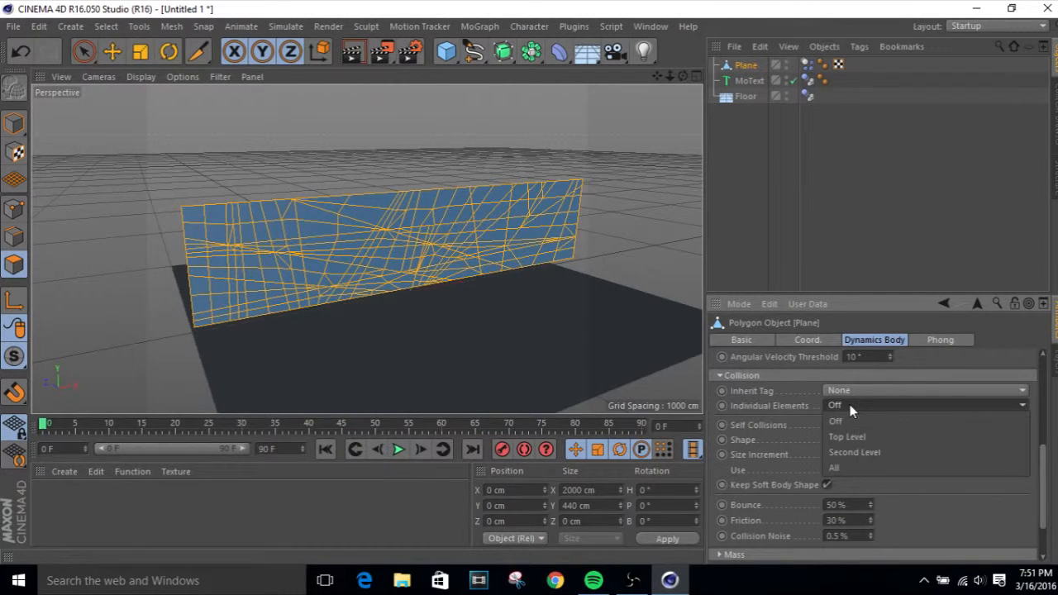
click(856, 468)
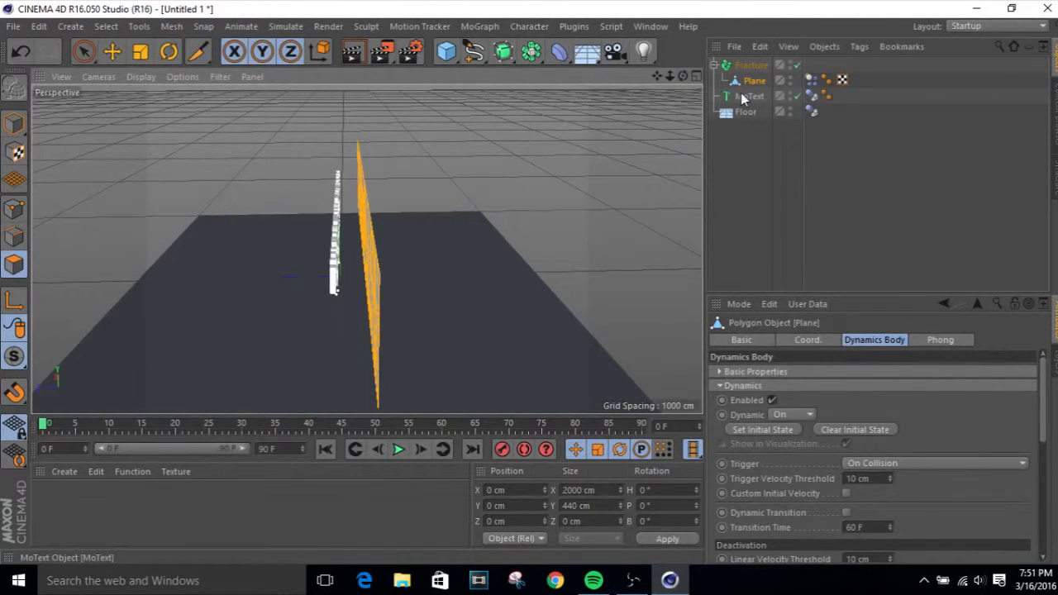
Set the mode of the Fracture object containing the plane to Explode Segments
click(740, 66)
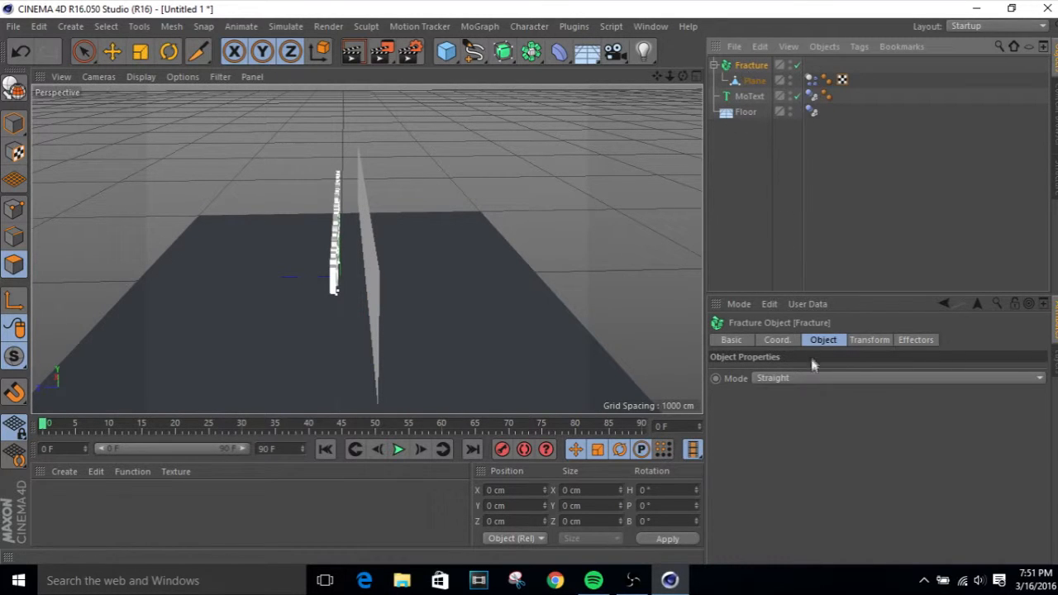
click(802, 378)
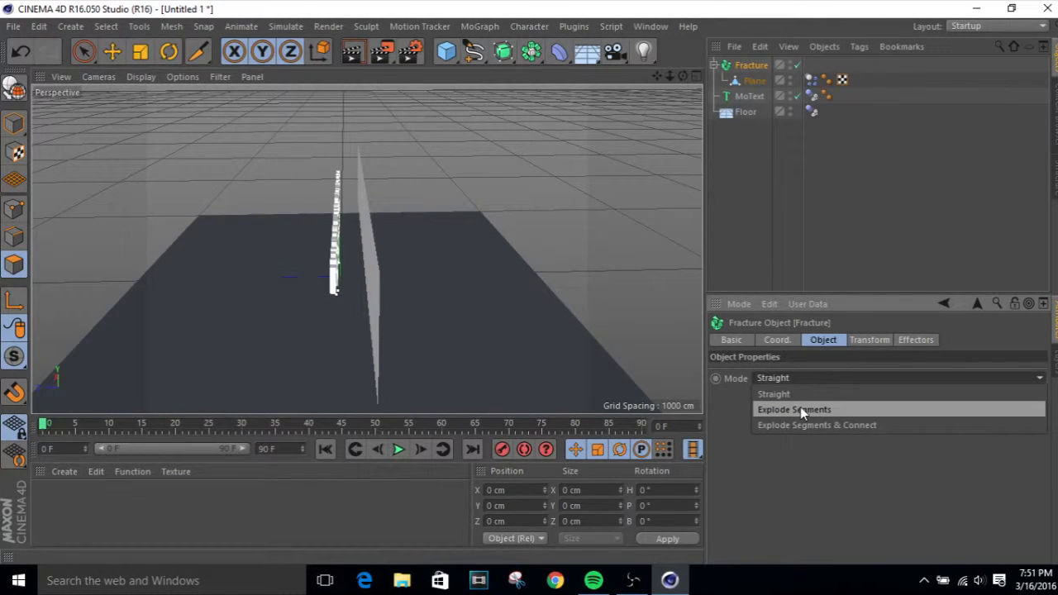
click(800, 409)
drag(670, 76, 669, 80)
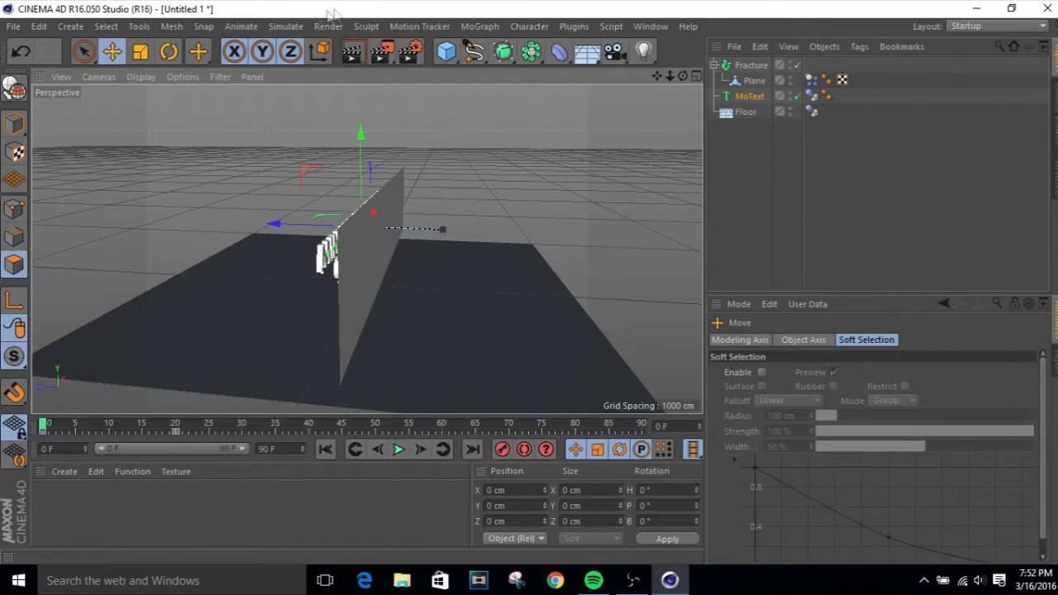
Add a Cloth Surface object and make the Fracture object its child
click(285, 27)
mouse_move(283, 50)
click(390, 53)
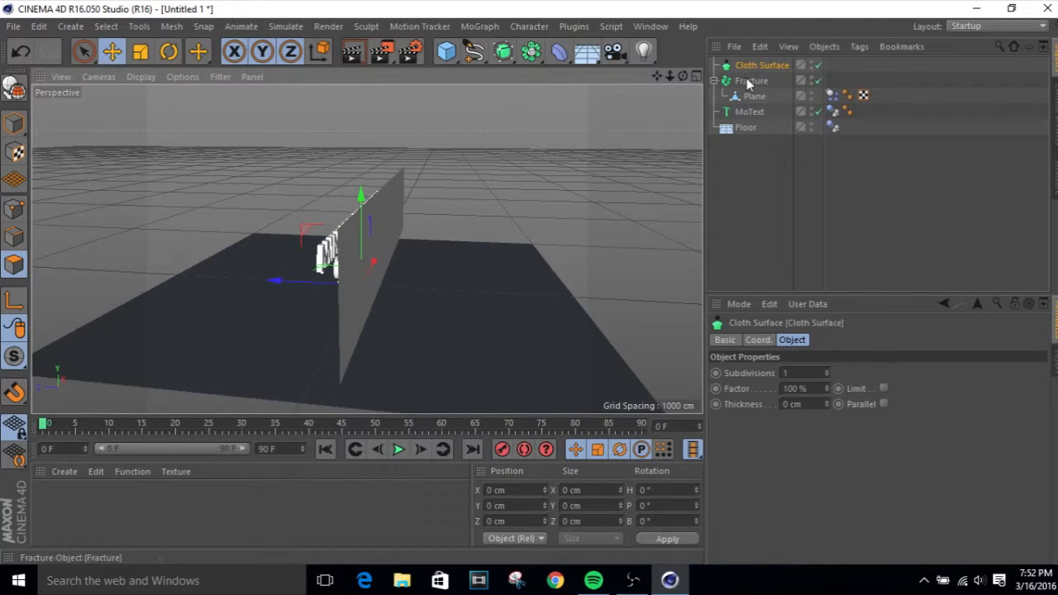
drag(747, 81, 745, 65)
click(285, 25)
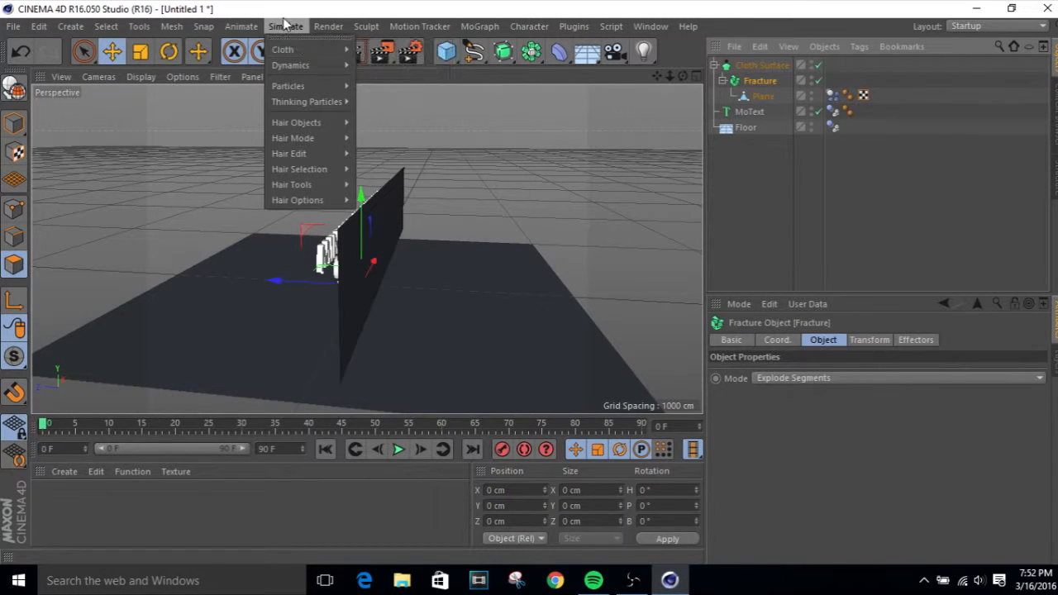
click(284, 24)
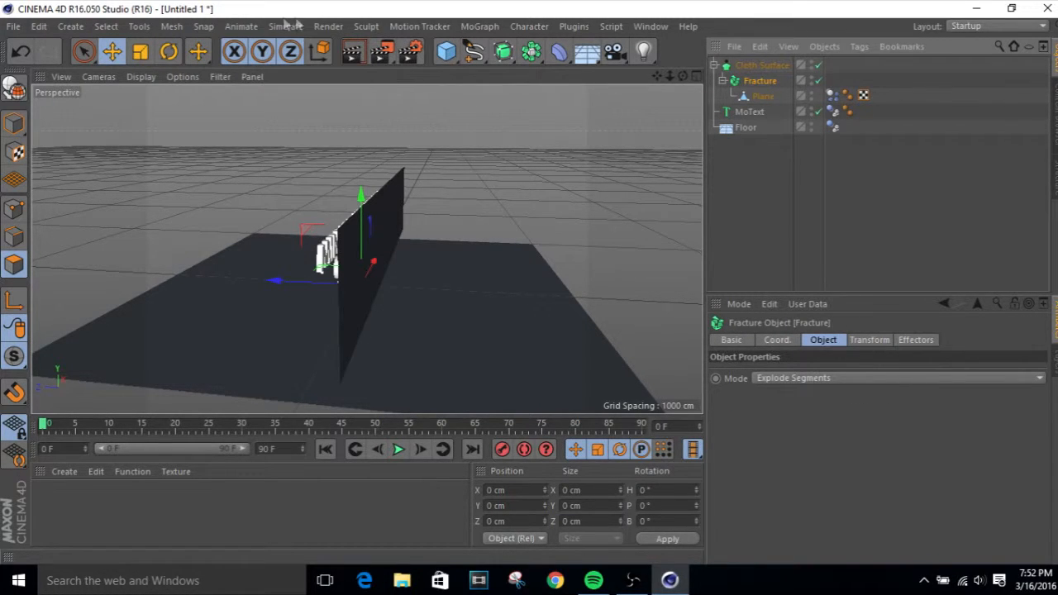
Set the Cloth Surface's thickness to 63 cm, play the simulation and return to the first frame
click(762, 66)
key(F8)
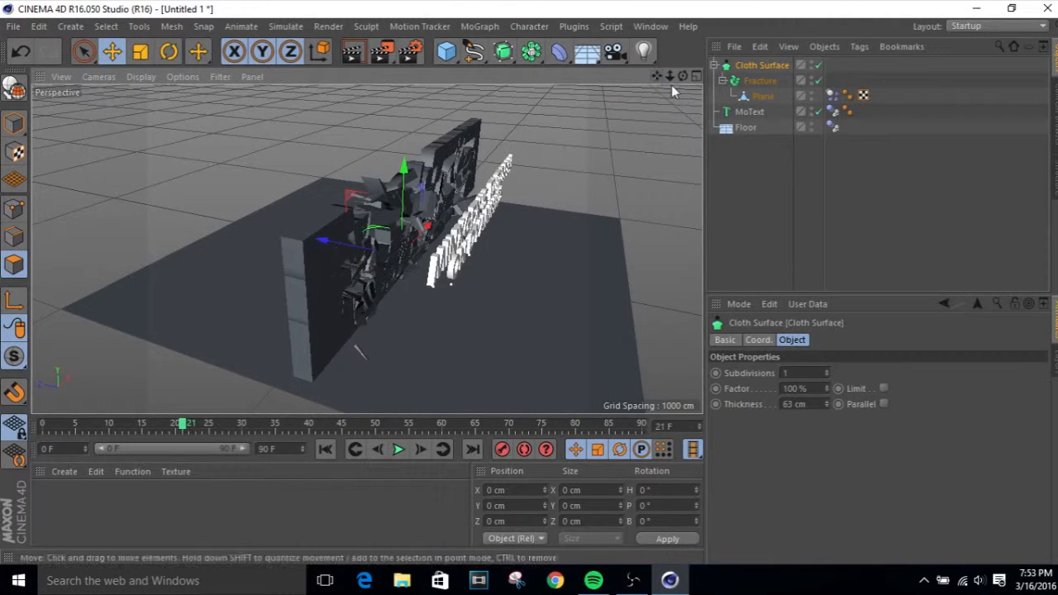
drag(671, 77, 699, 77)
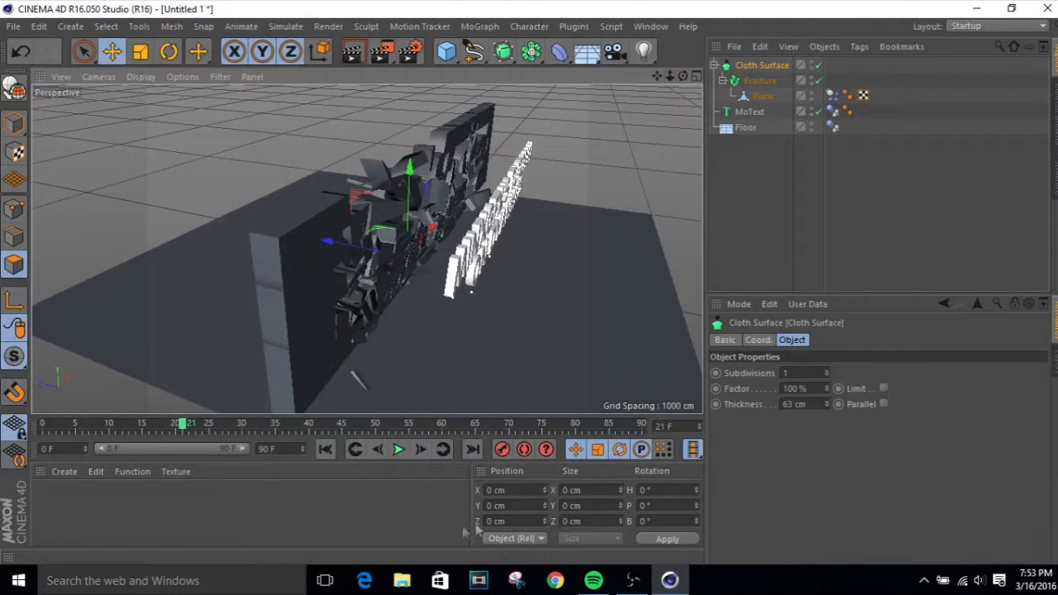
click(397, 450)
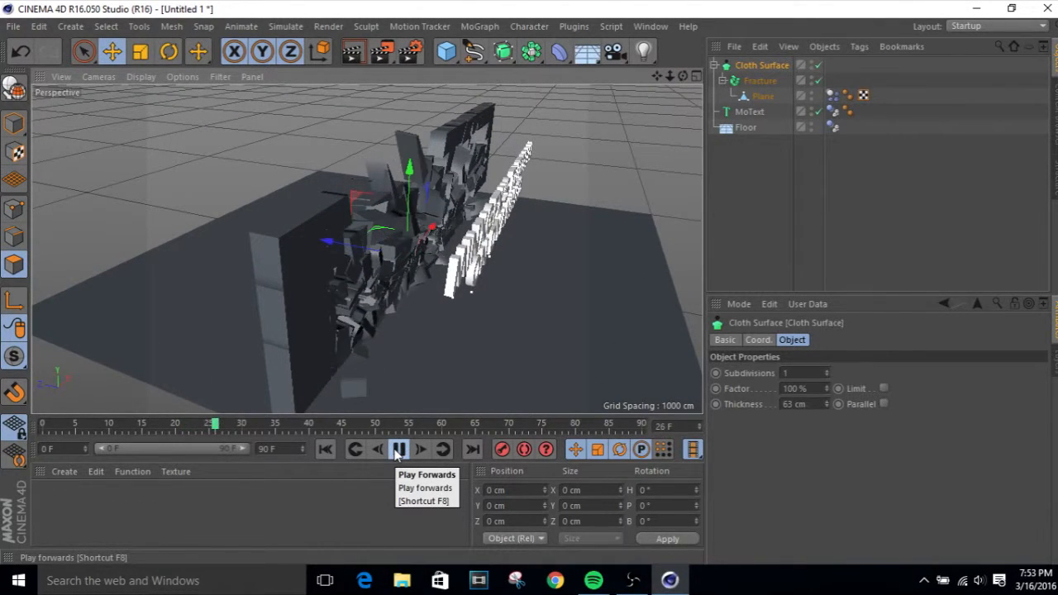
click(399, 450)
click(325, 449)
Set the floor's collision bounce to 0% and friction to 150%, and play the simulation
click(742, 129)
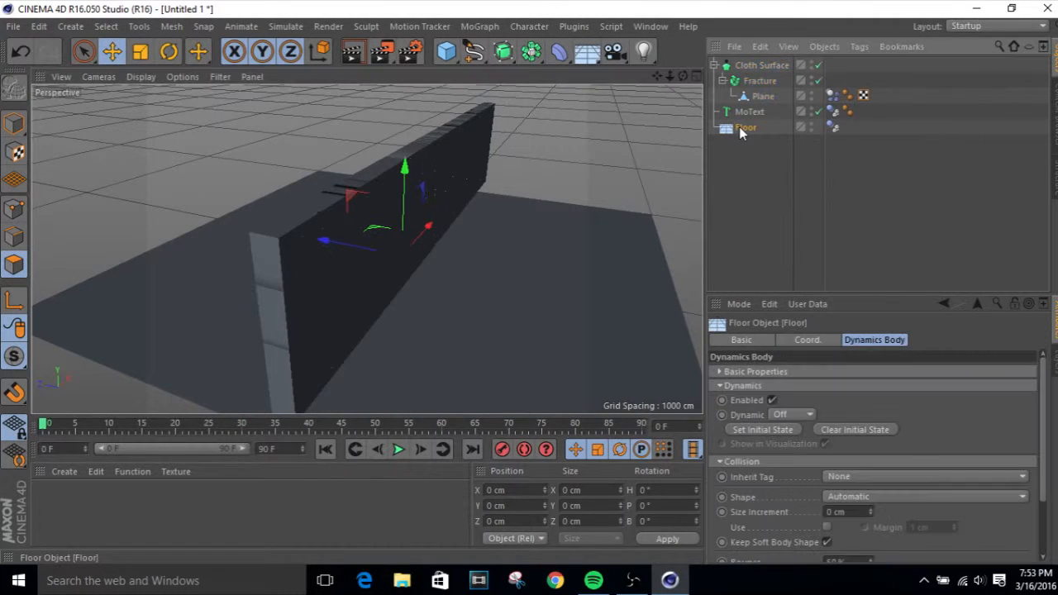
scroll(823, 409, down, 3)
double_click(837, 487)
text(0)
key(Tab)
text(150)
key(Return)
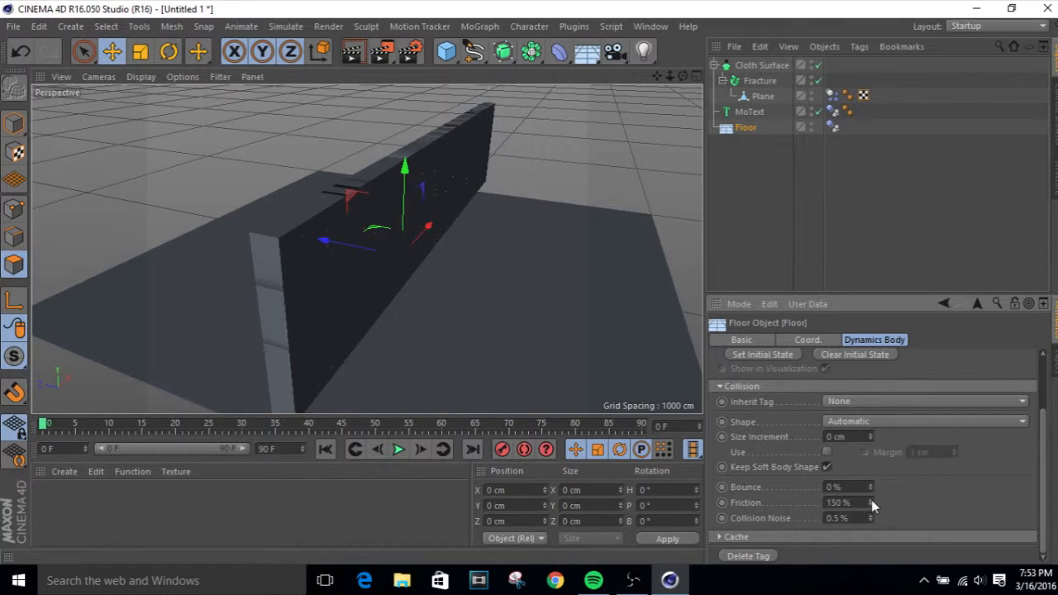
scroll(813, 440, up, 3)
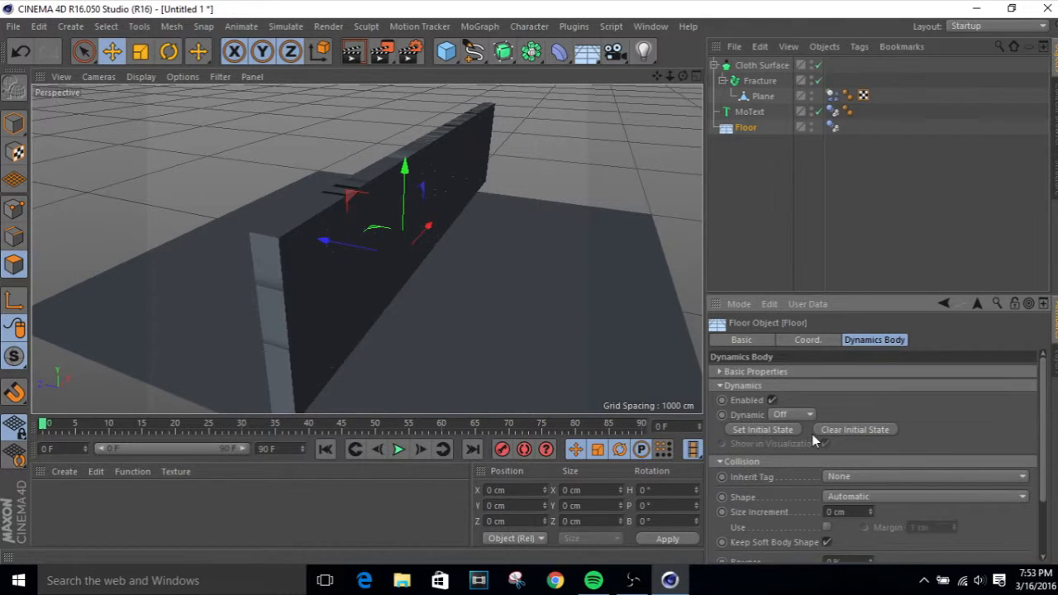
click(397, 449)
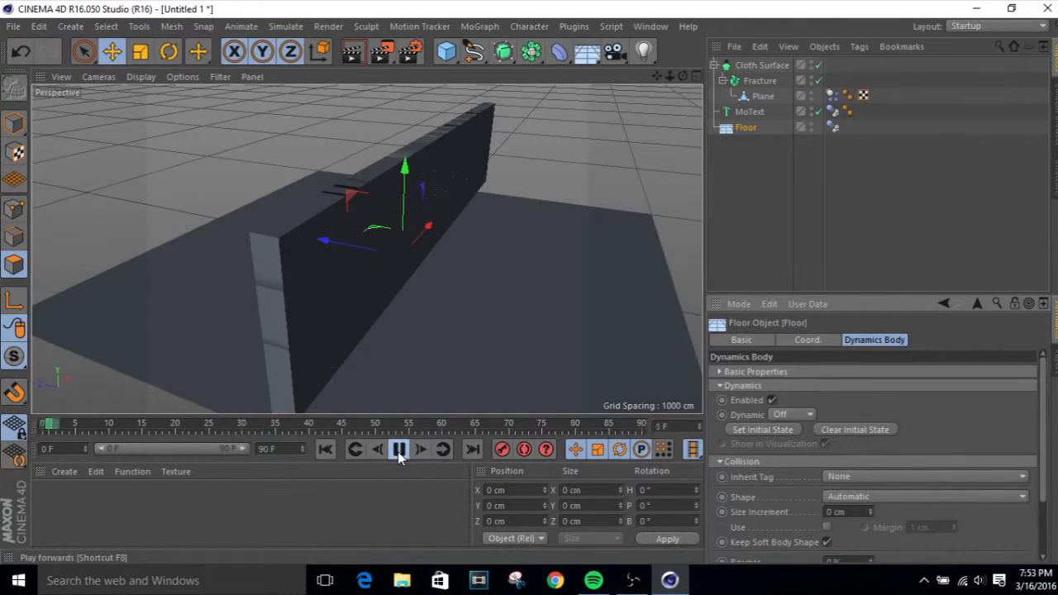
click(398, 449)
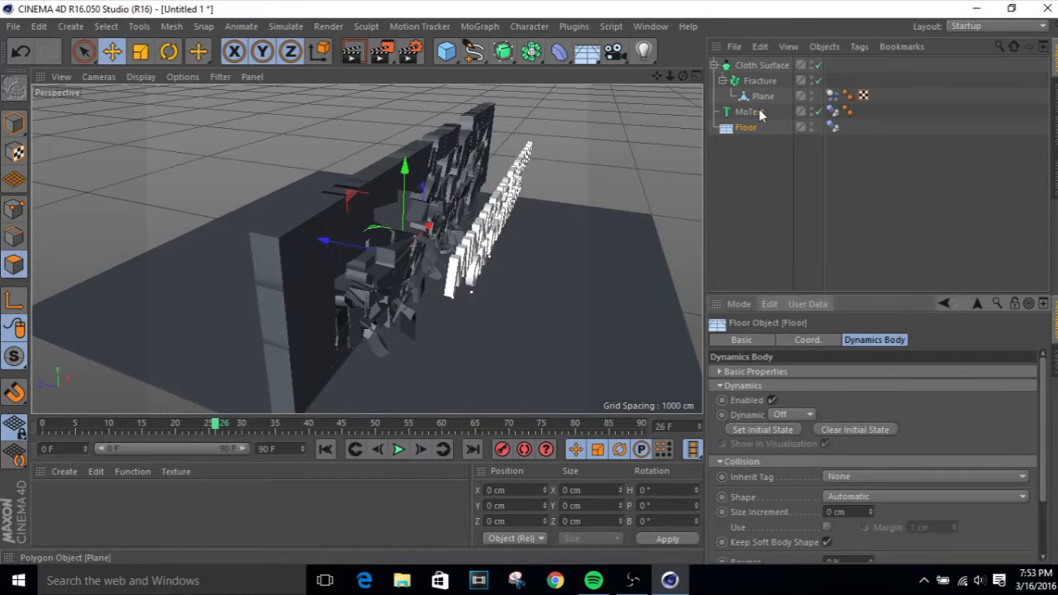
Move the MoText's end keyframe to frame 5 and play the animation from the start
click(750, 112)
click(326, 449)
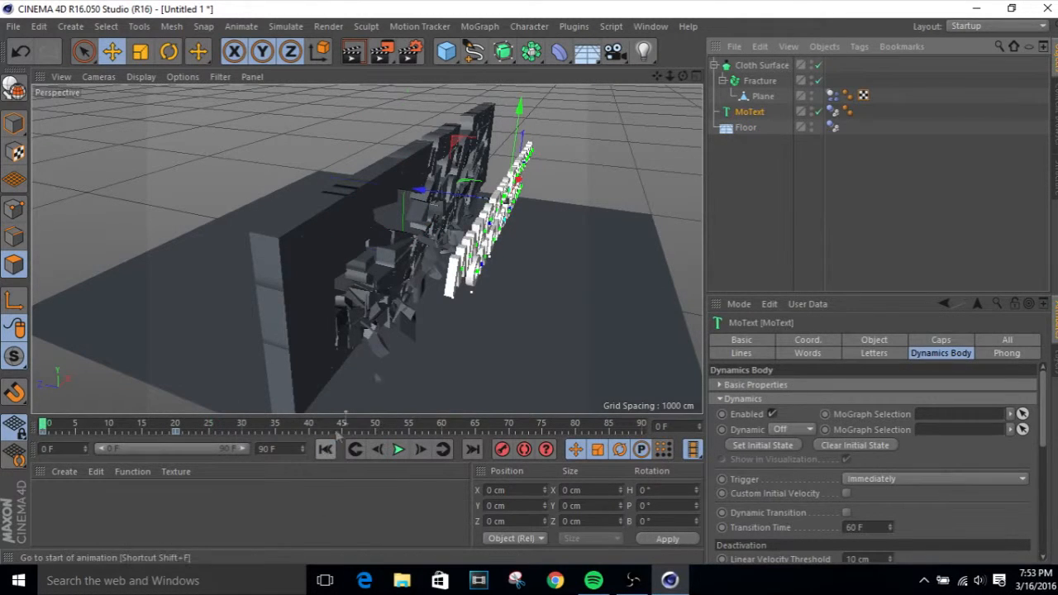
mouse_move(683, 76)
mouse_down()
mouse_move(769, 79)
mouse_move(683, 76)
mouse_up()
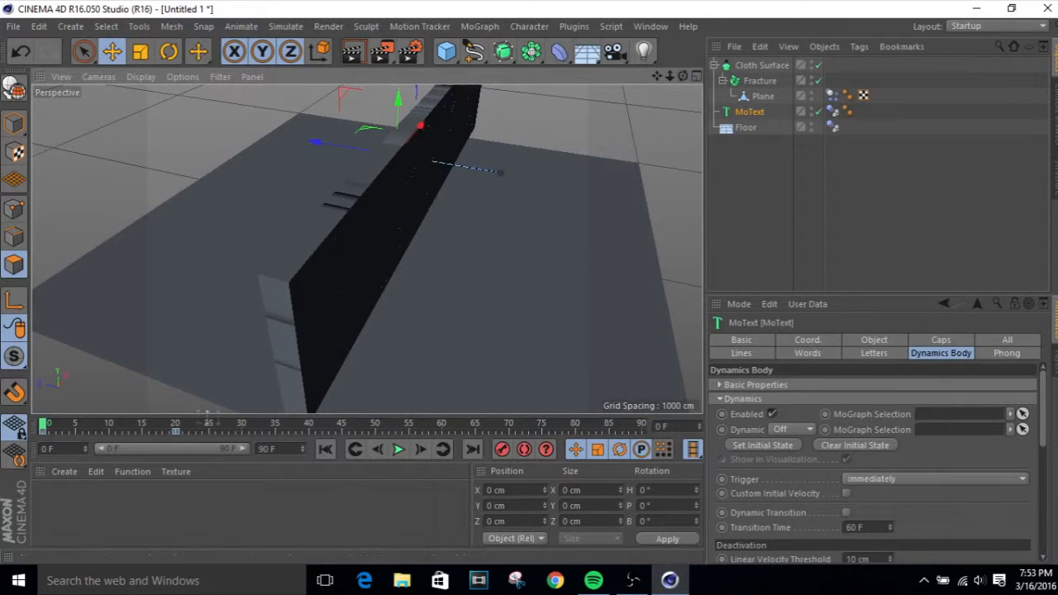
click(161, 432)
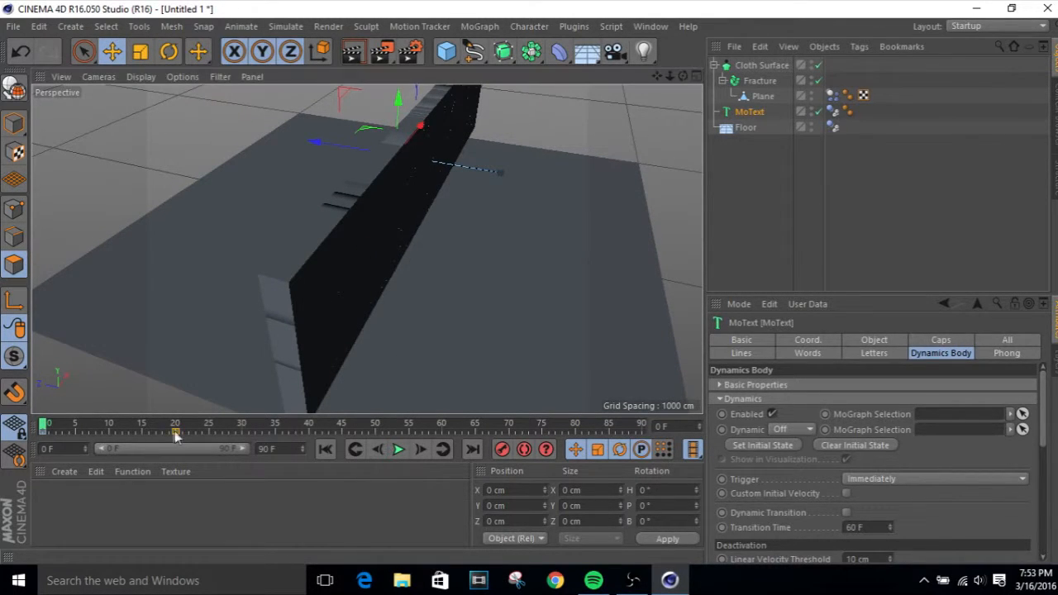
drag(161, 431, 75, 431)
click(399, 450)
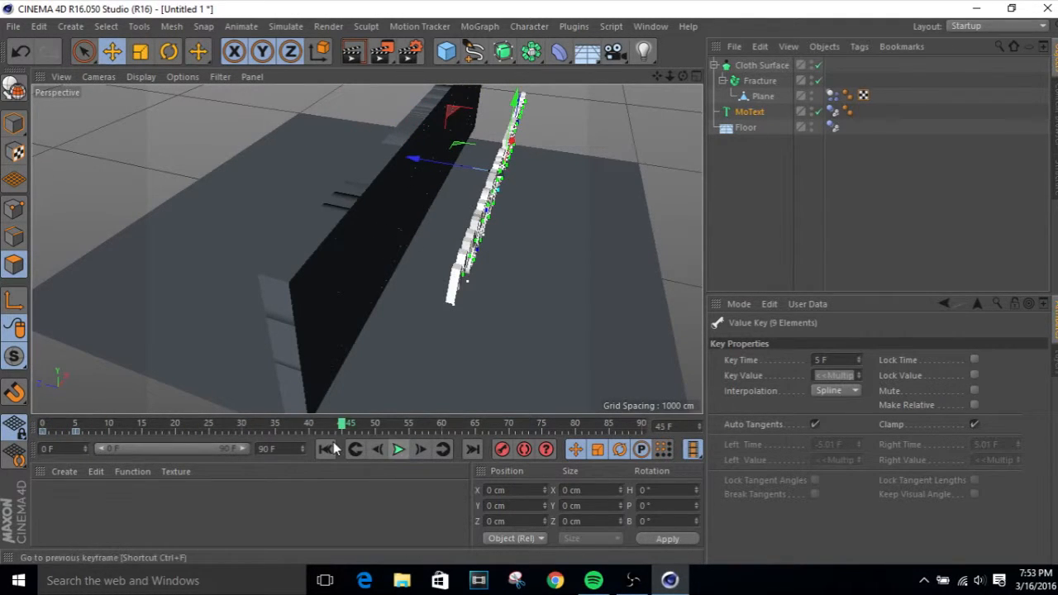
Set the MoText's depth to 70 cm and move its end keyframe to frame 30
click(400, 450)
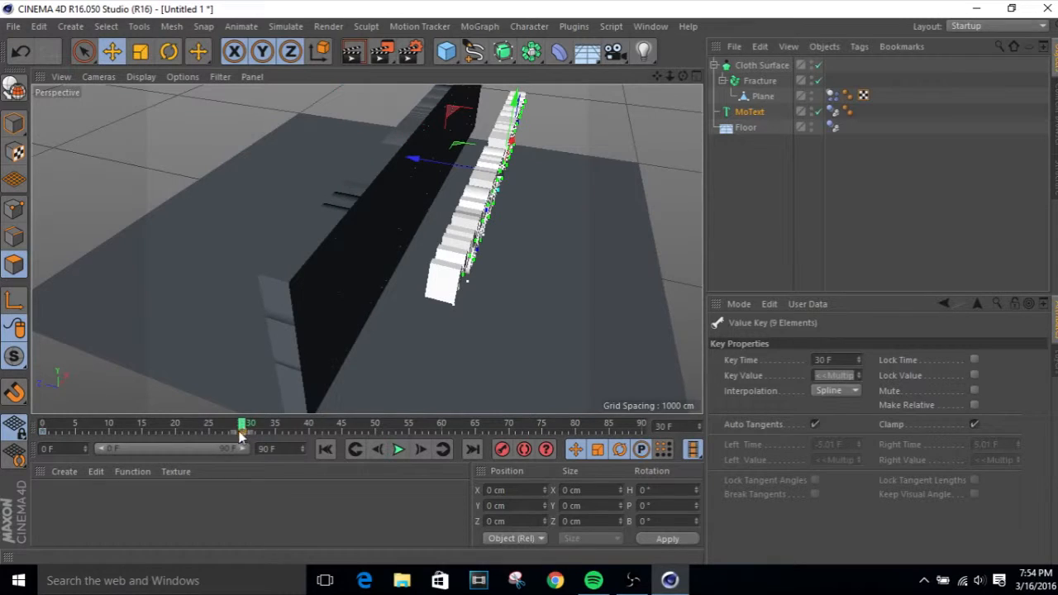
click(747, 114)
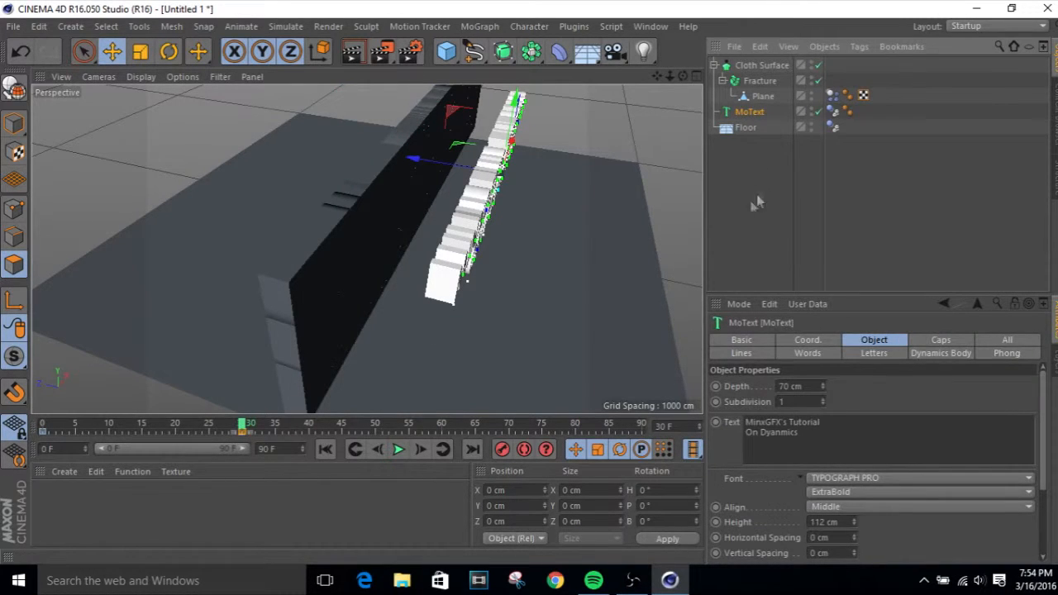